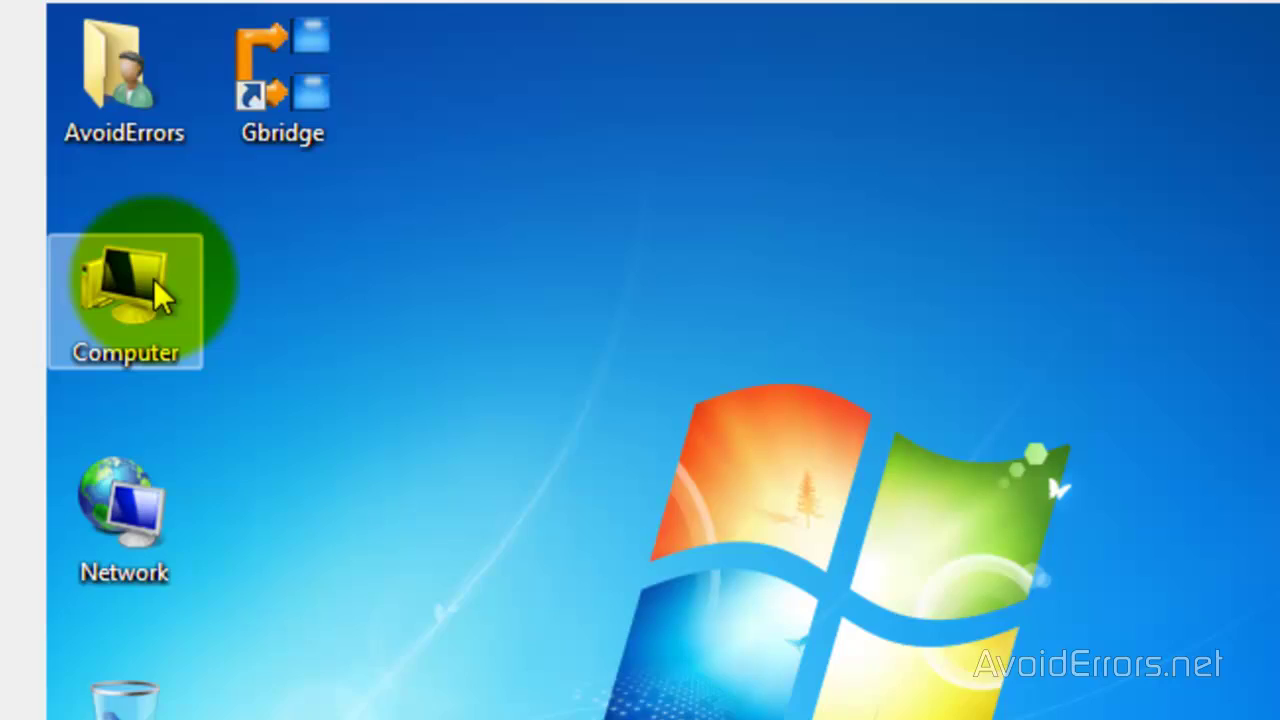
Check the disk partitions in Computer Management, then close it.
right_click(234, 181)
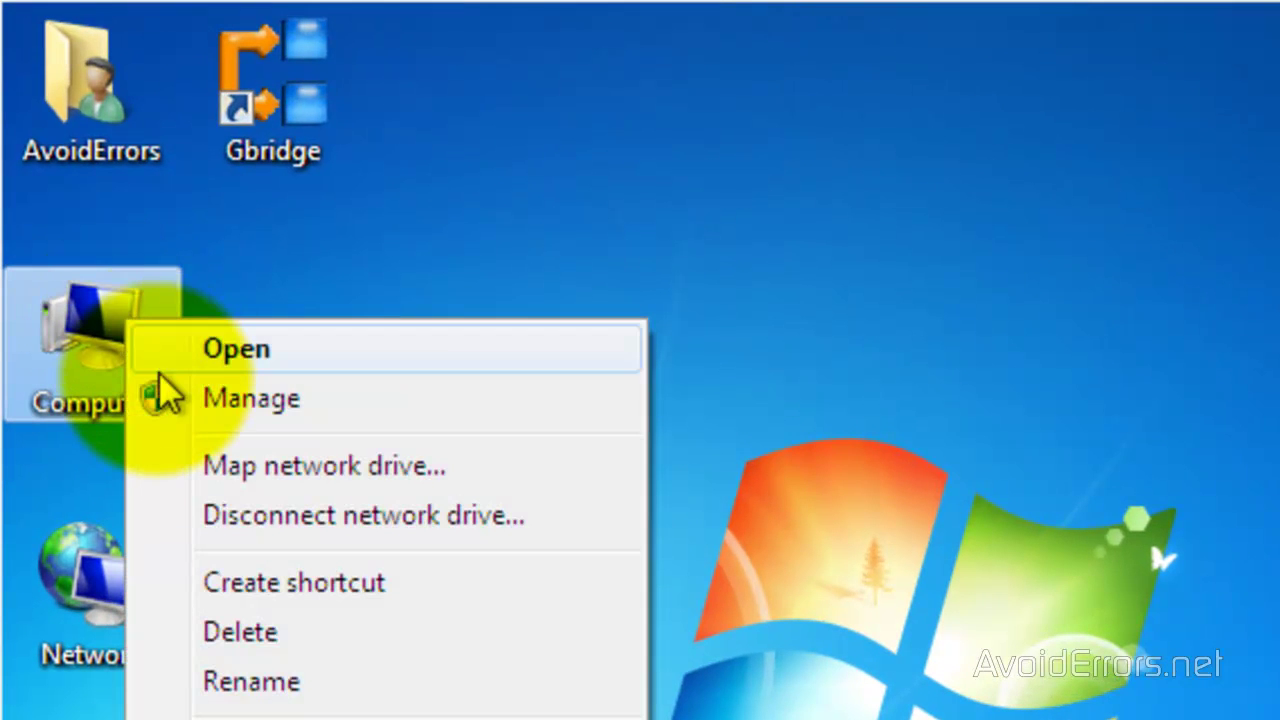
left_click(149, 398)
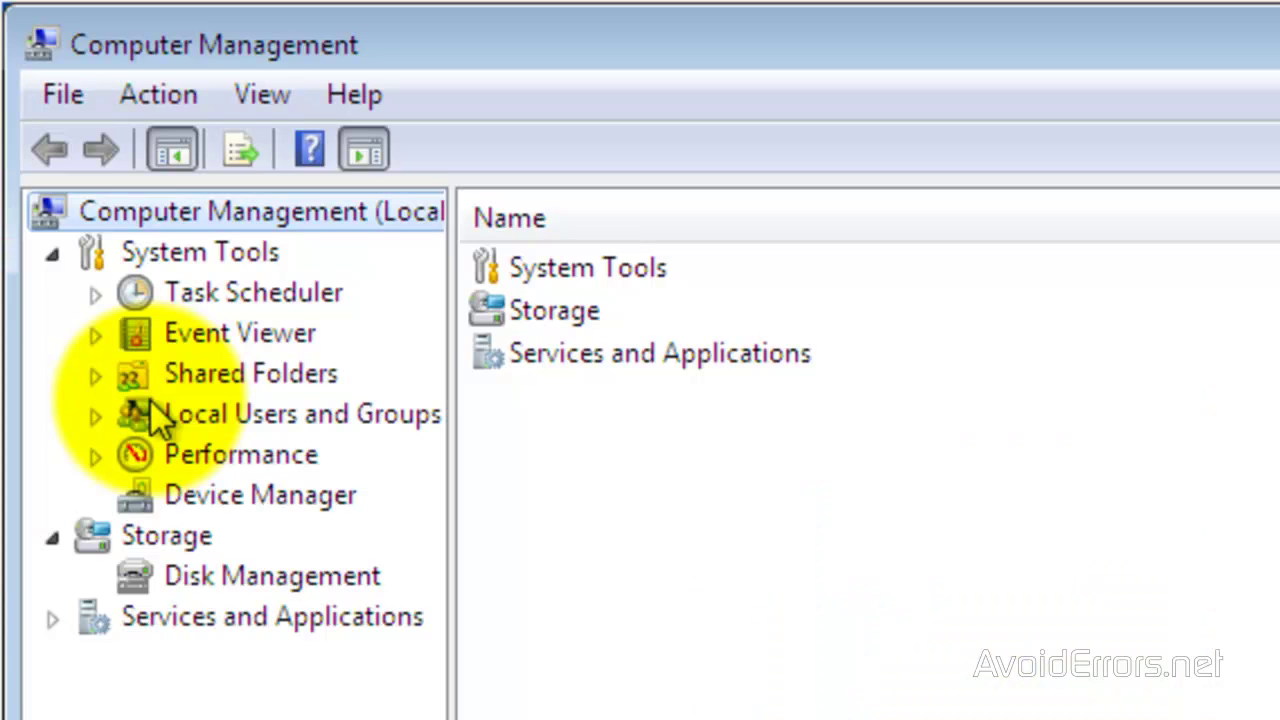
left_click(139, 572)
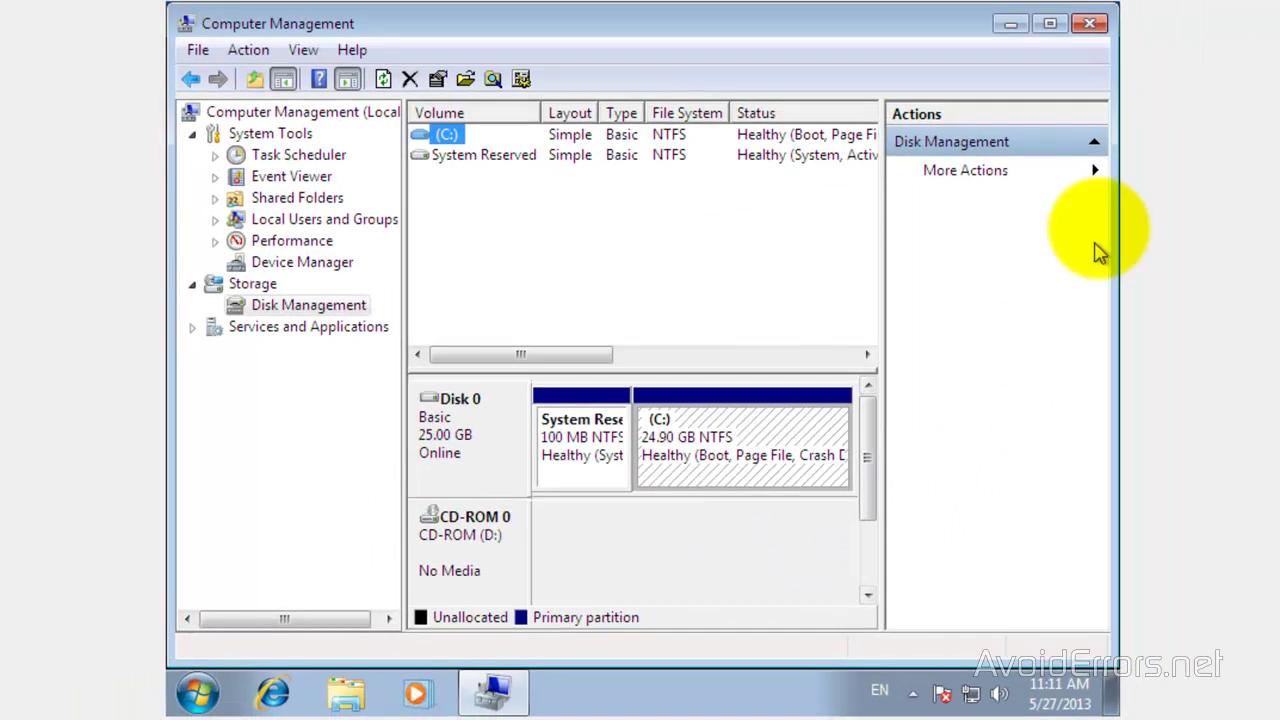
left_click(1090, 24)
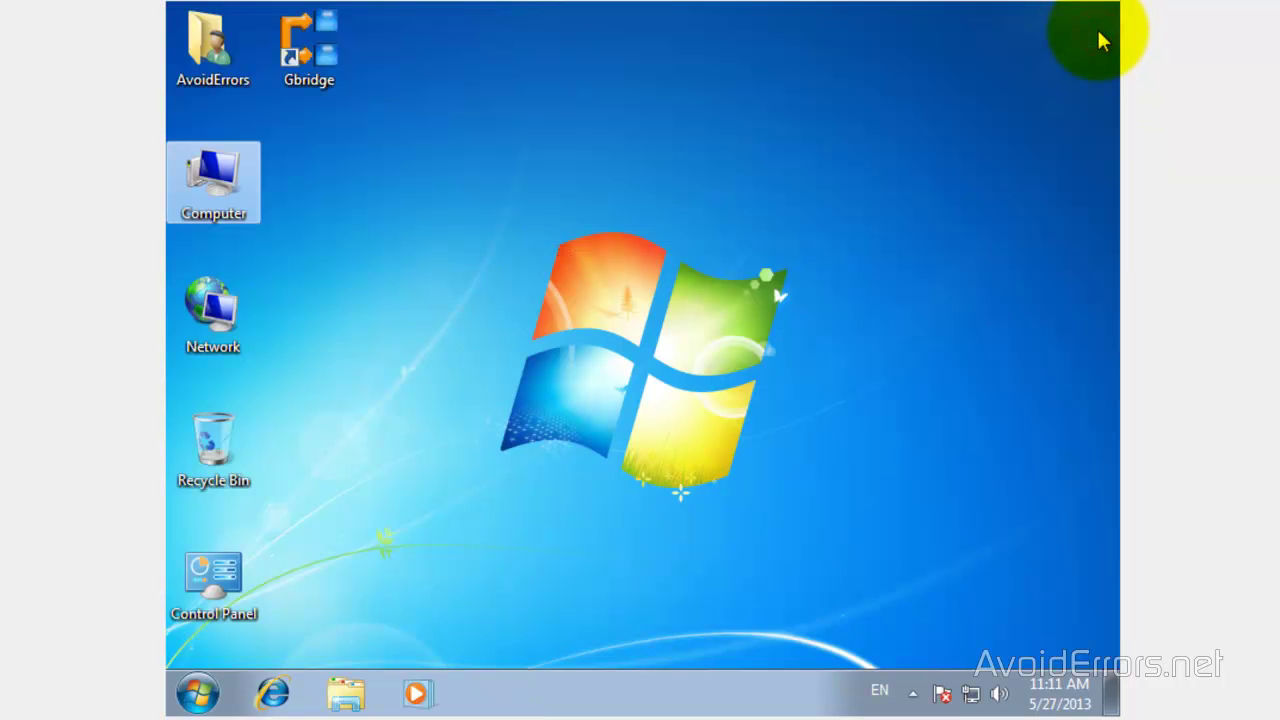
Restart Windows 7 using the Start menu's Shut down options.
left_click(192, 690)
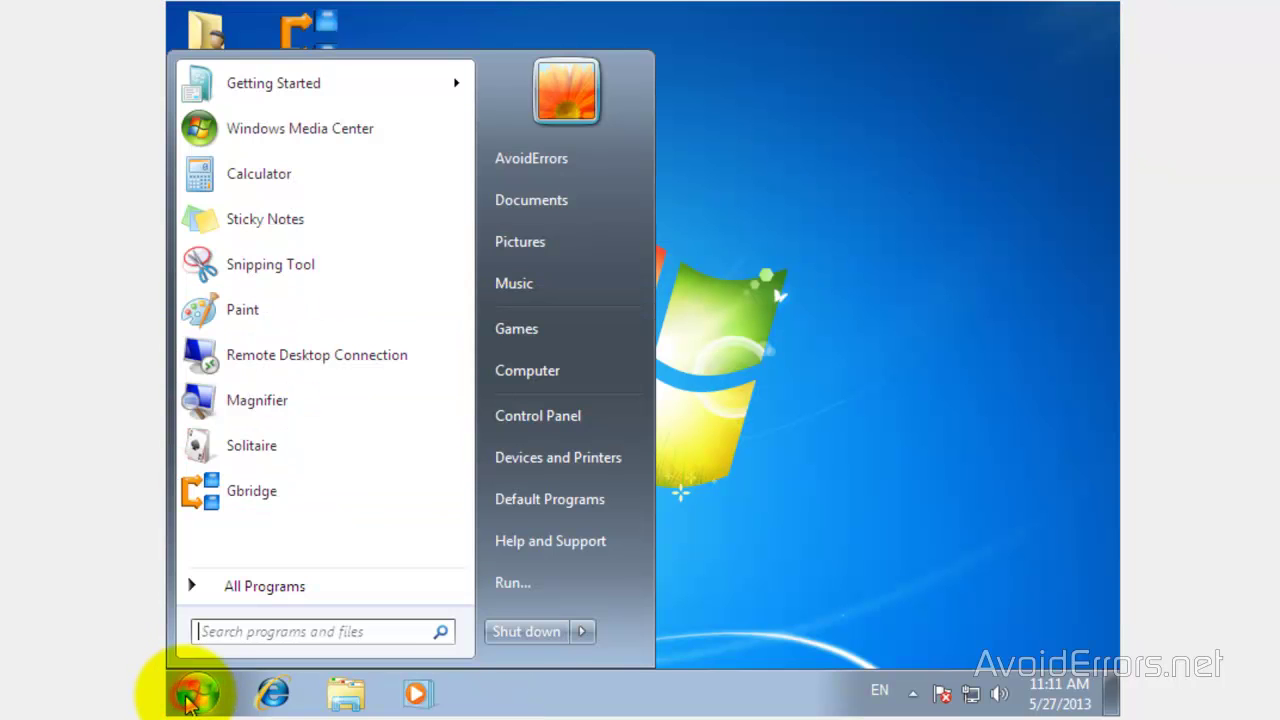
left_click(582, 631)
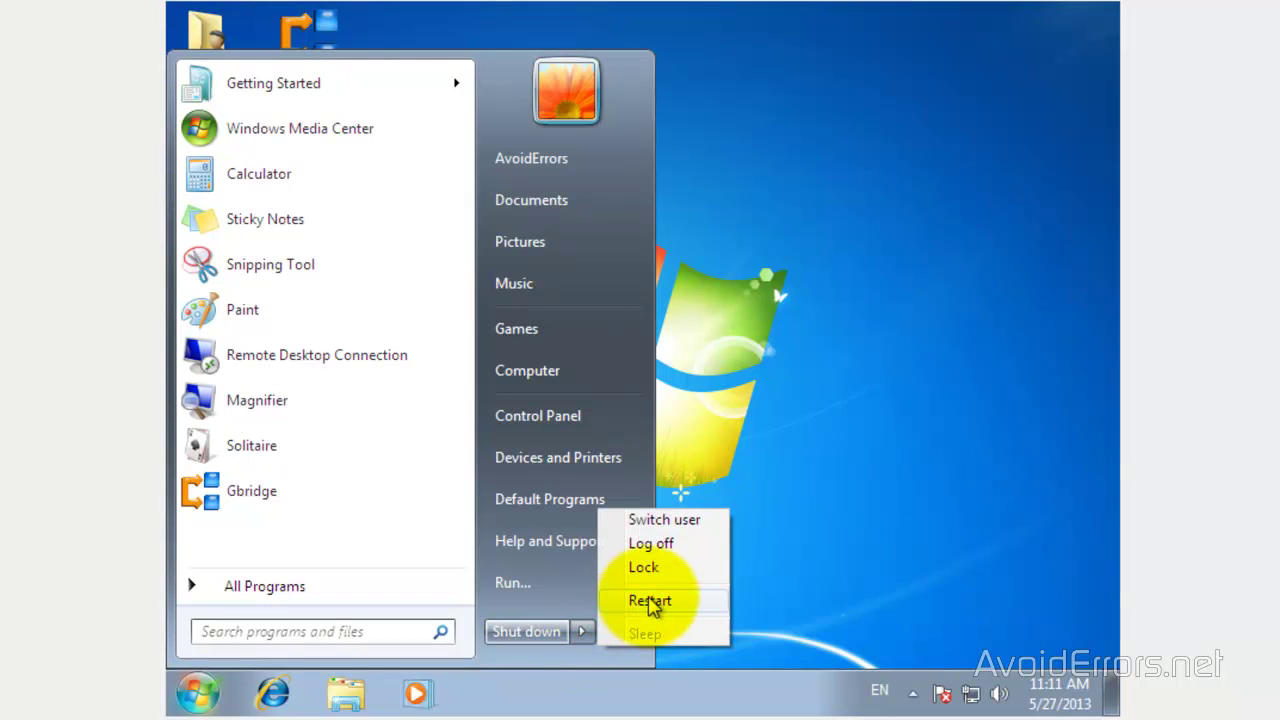
left_click(650, 601)
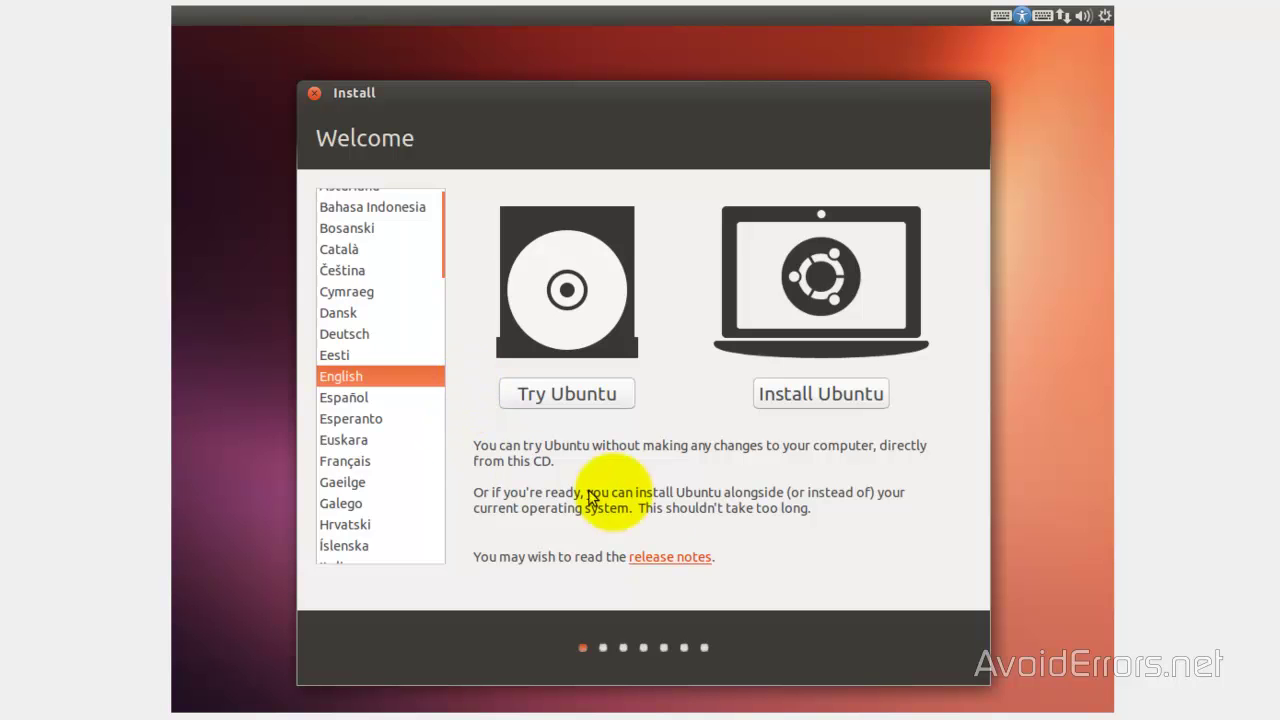
Choose Install Ubuntu on the Welcome screen and continue past the preparation checks.
left_click(763, 406)
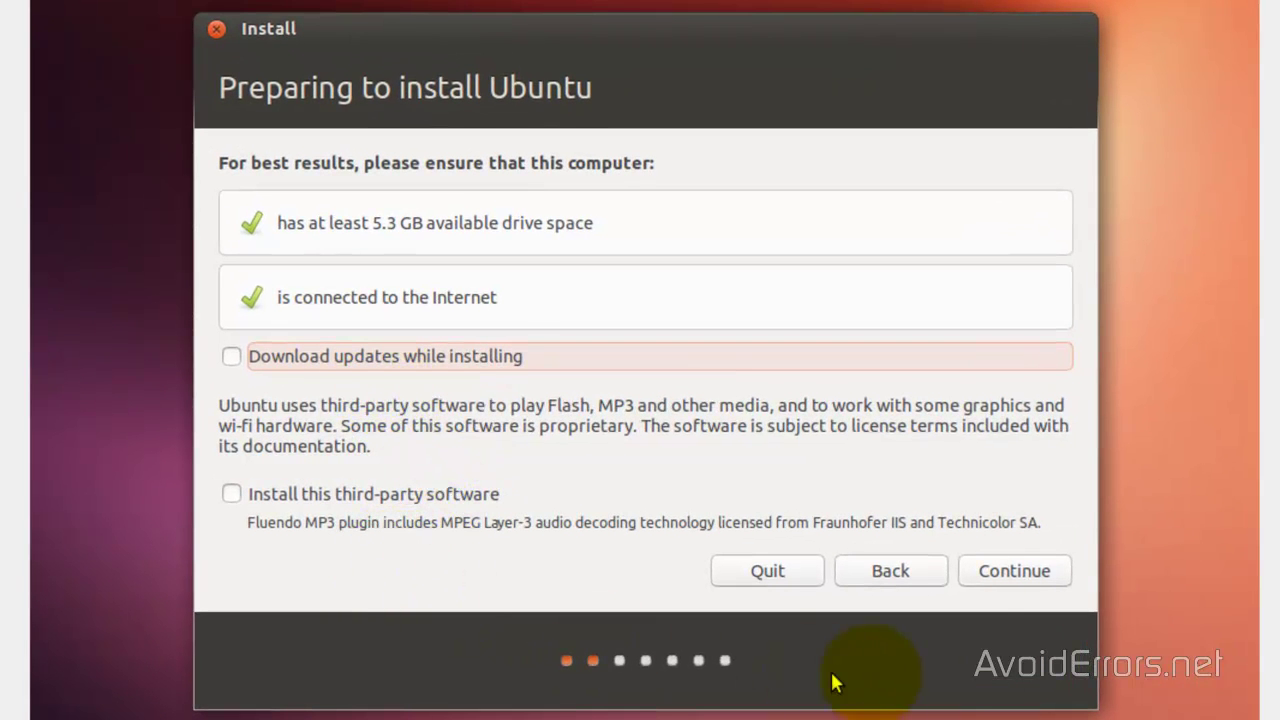
left_click(971, 578)
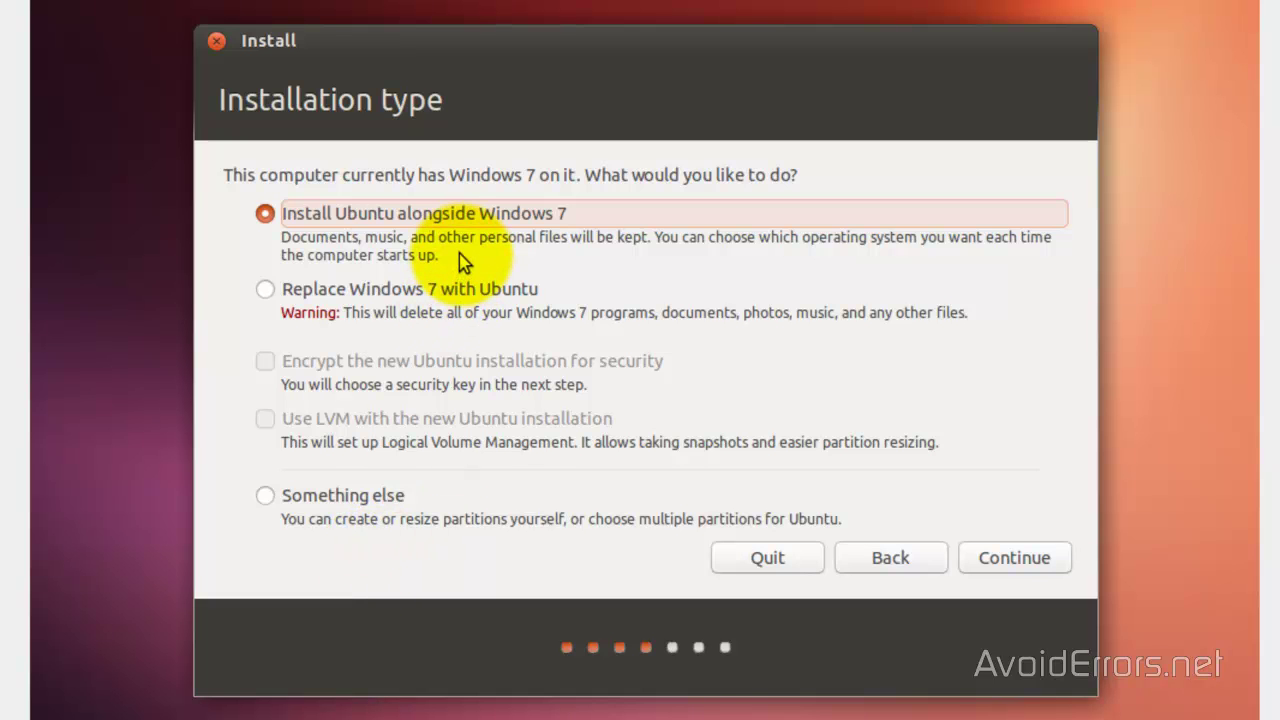
Split the 26.8 GB sda disk into 19.7 GB Windows and 7.0 GB Ubuntu, and confirm the changes.
left_click(972, 571)
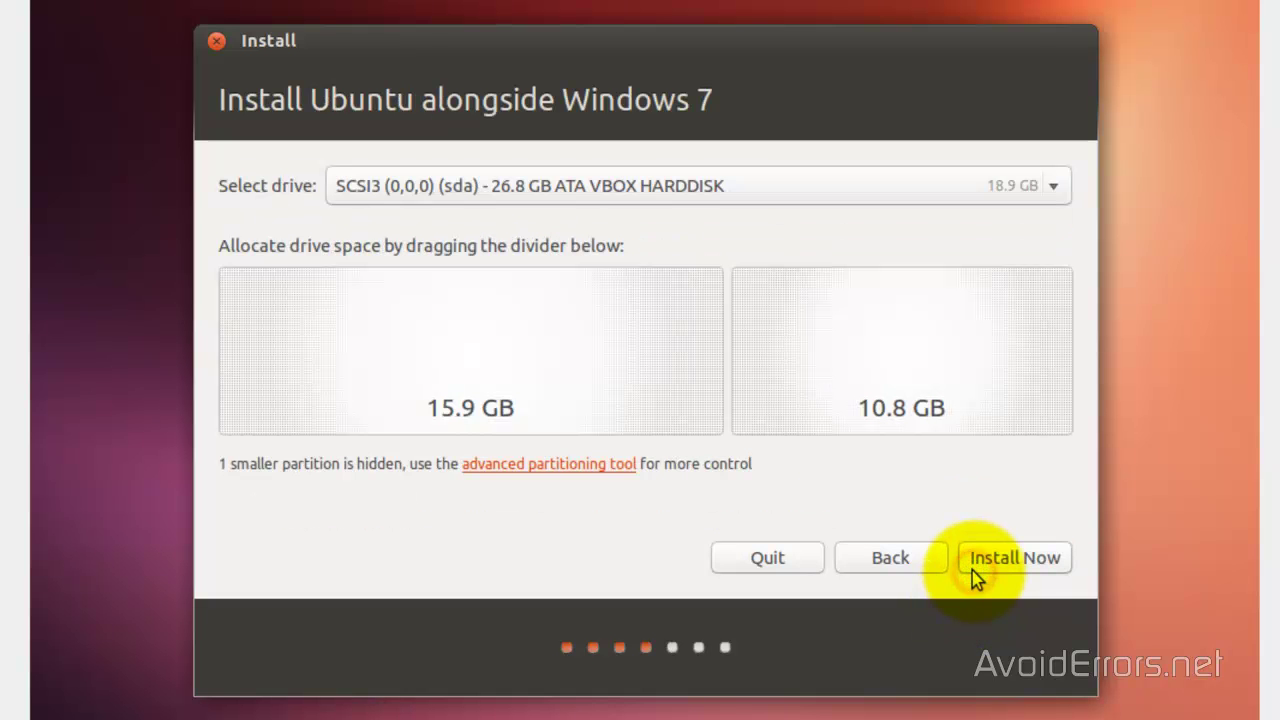
left_click(1058, 192)
left_click(1060, 193)
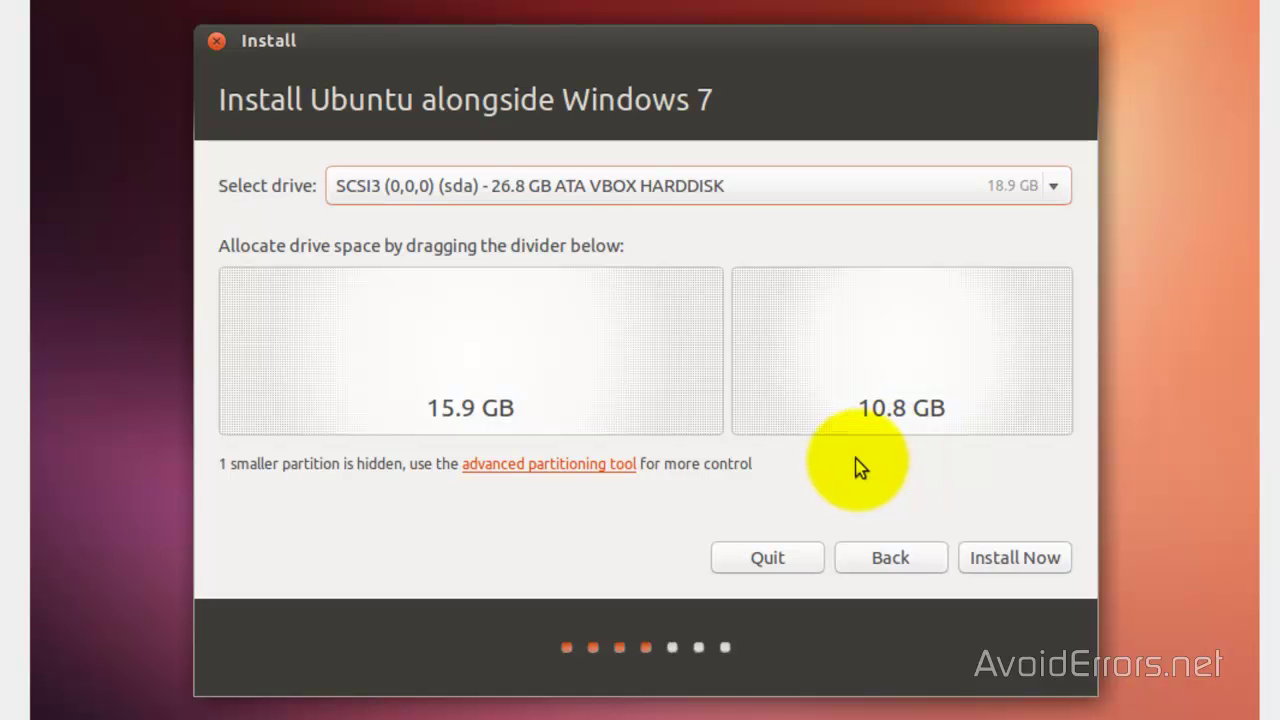
left_click_drag(728, 385, 848, 391)
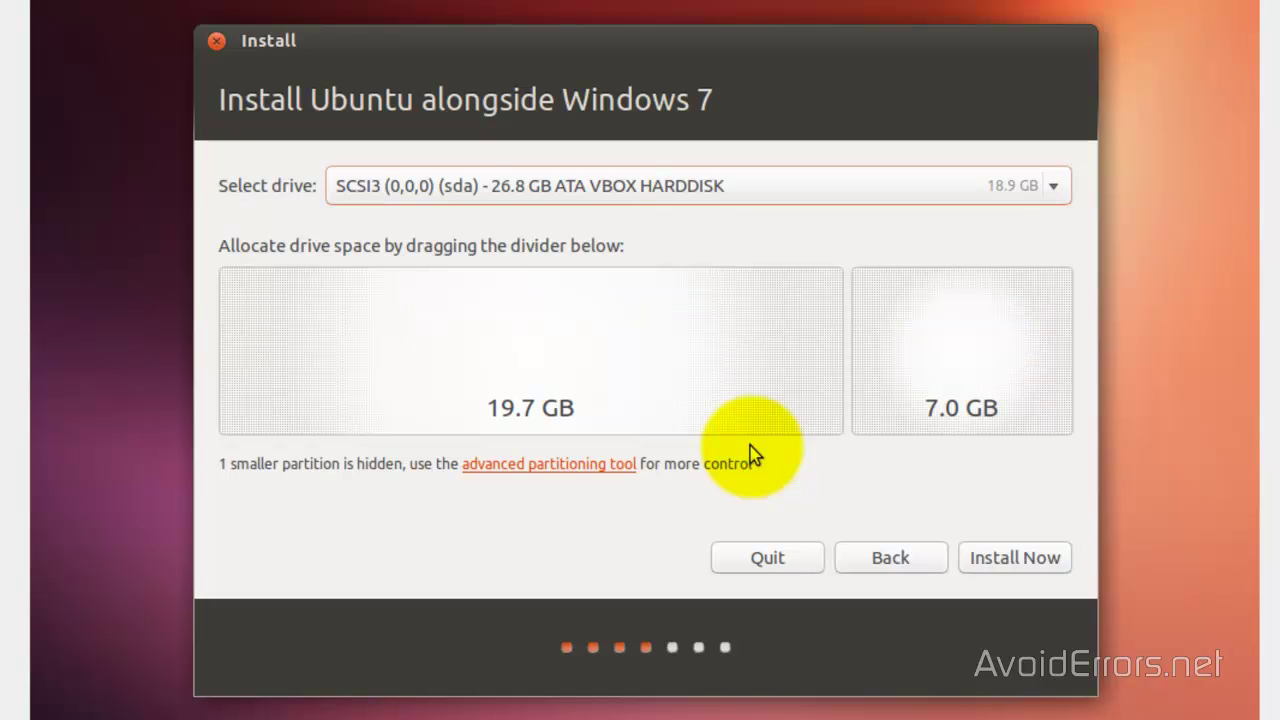
left_click(985, 575)
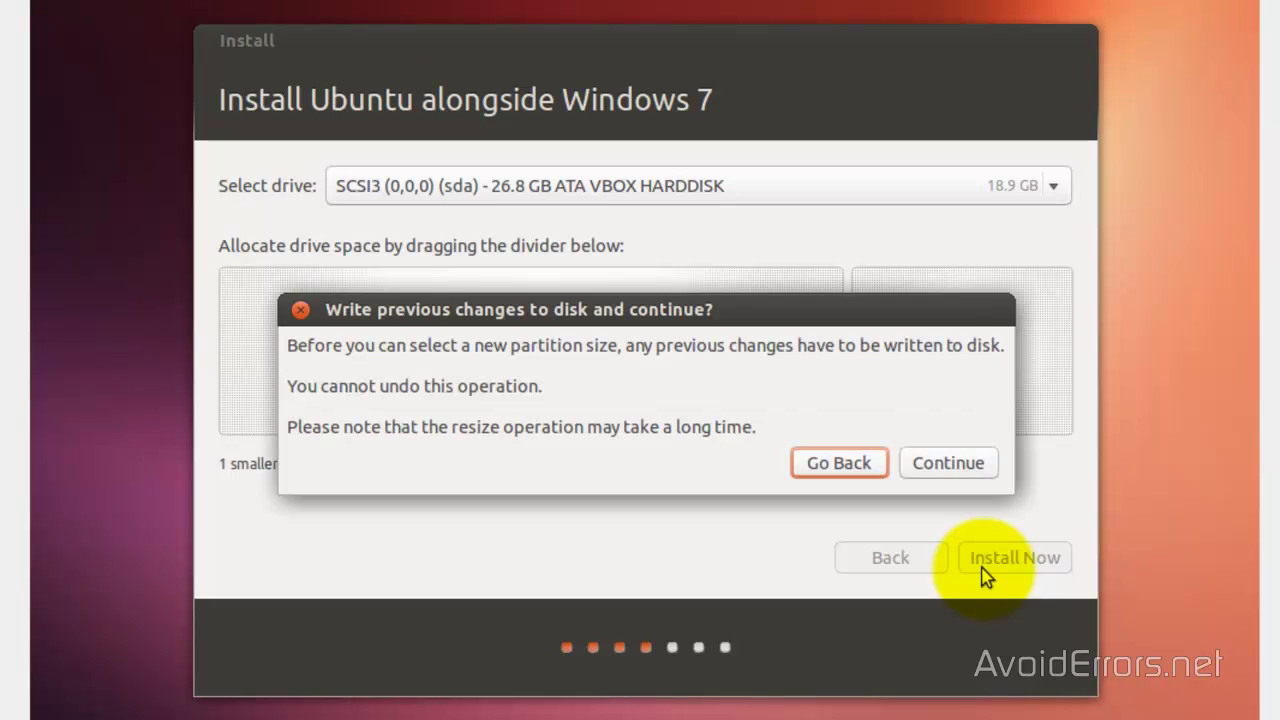
left_click(911, 474)
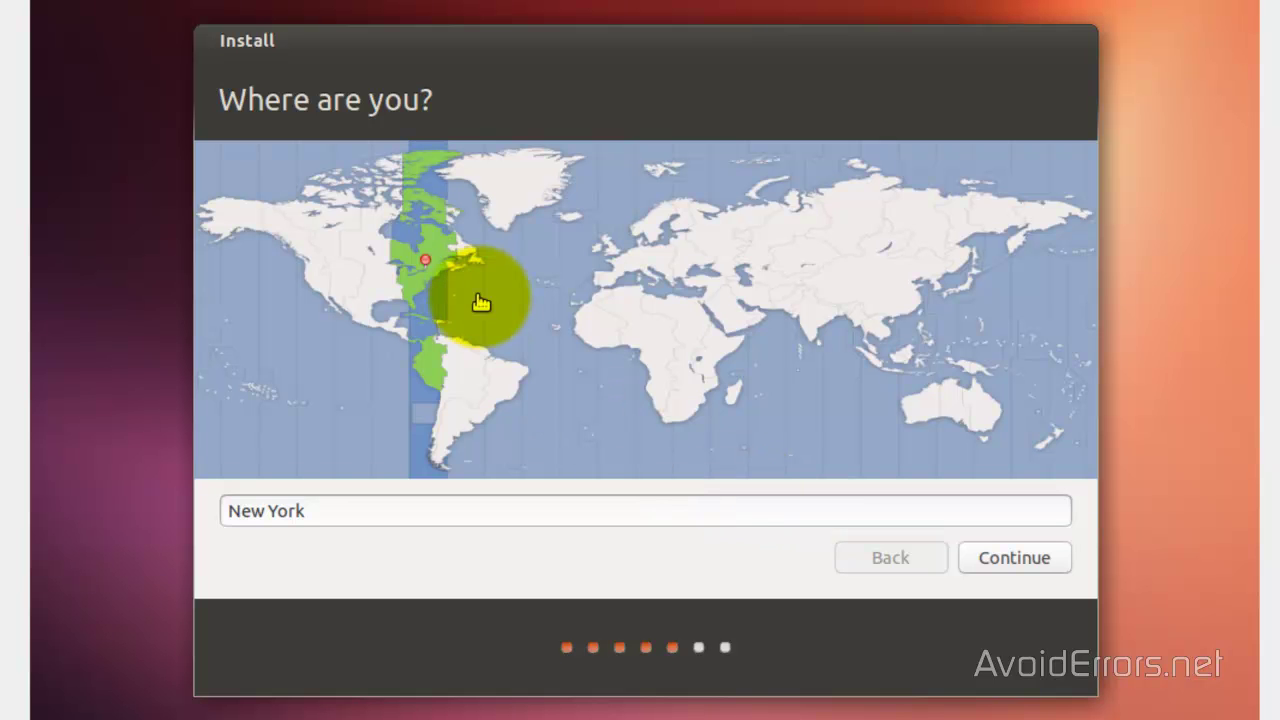
Accept New York as the location and English (US) as the keyboard layout.
left_click(973, 580)
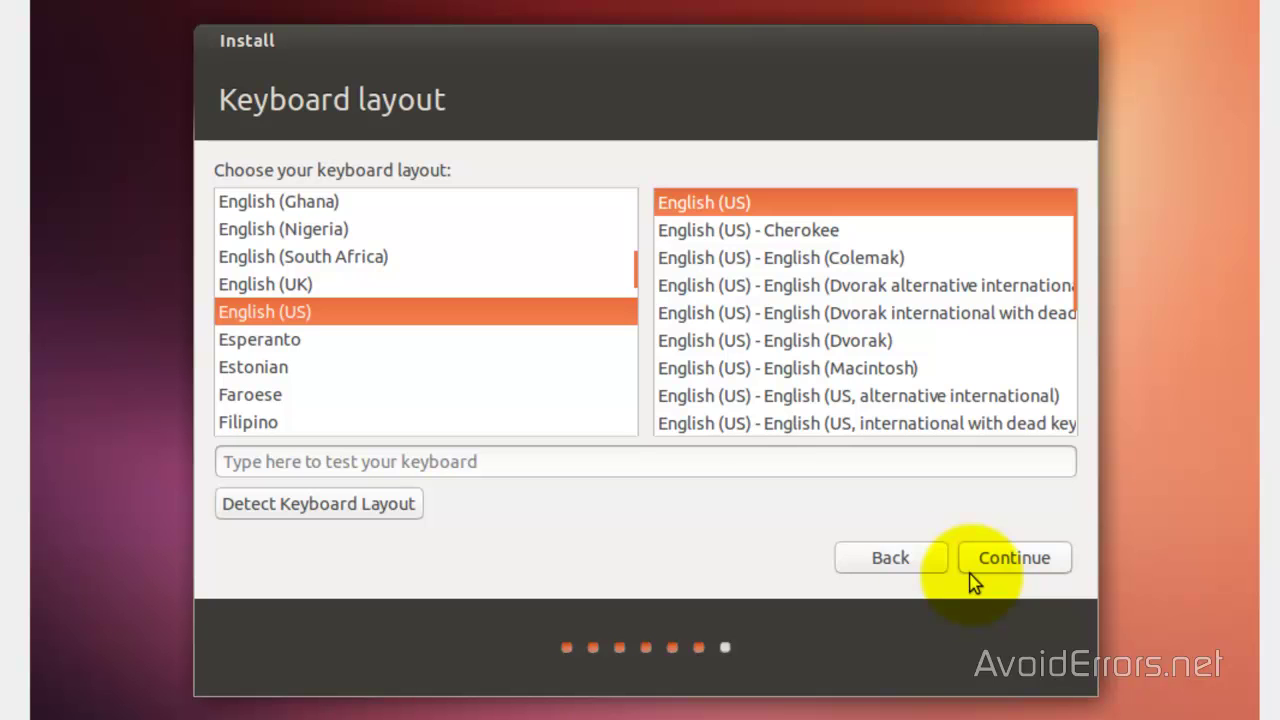
mouse_move(608, 397)
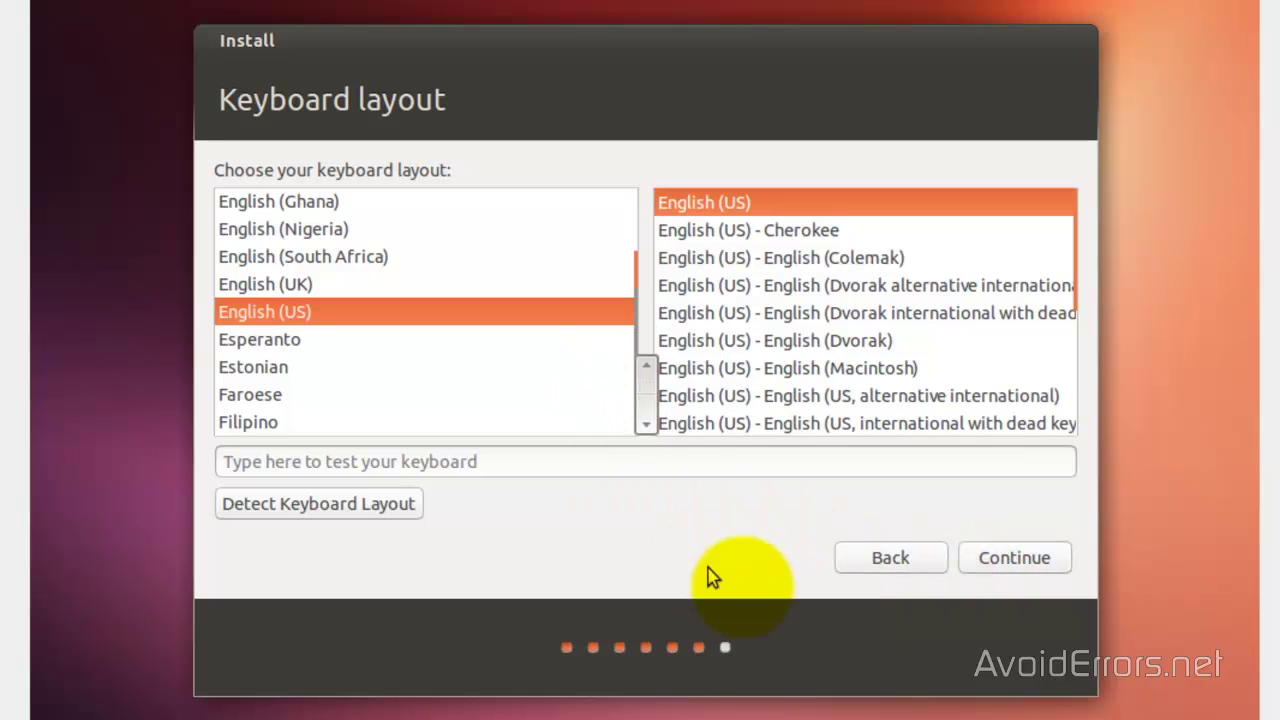
left_click(968, 578)
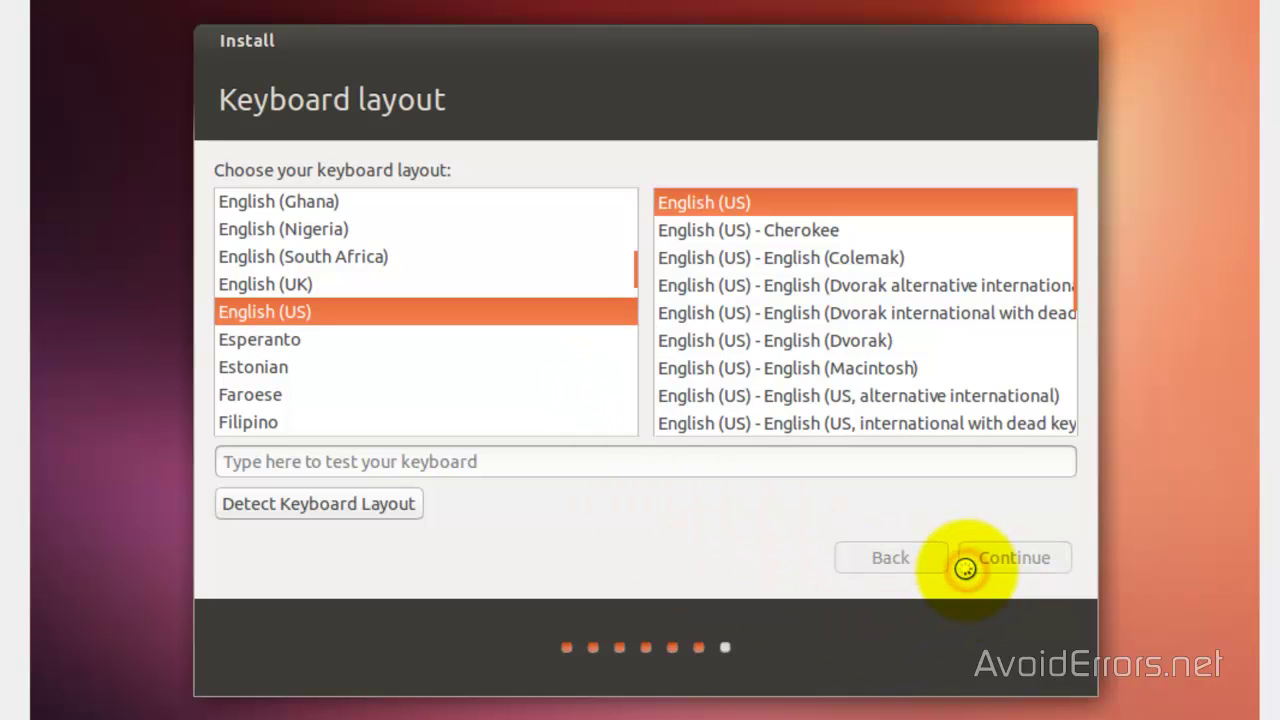
Create the 'AvoidErrors' account with a password and automatic login.
type("A")
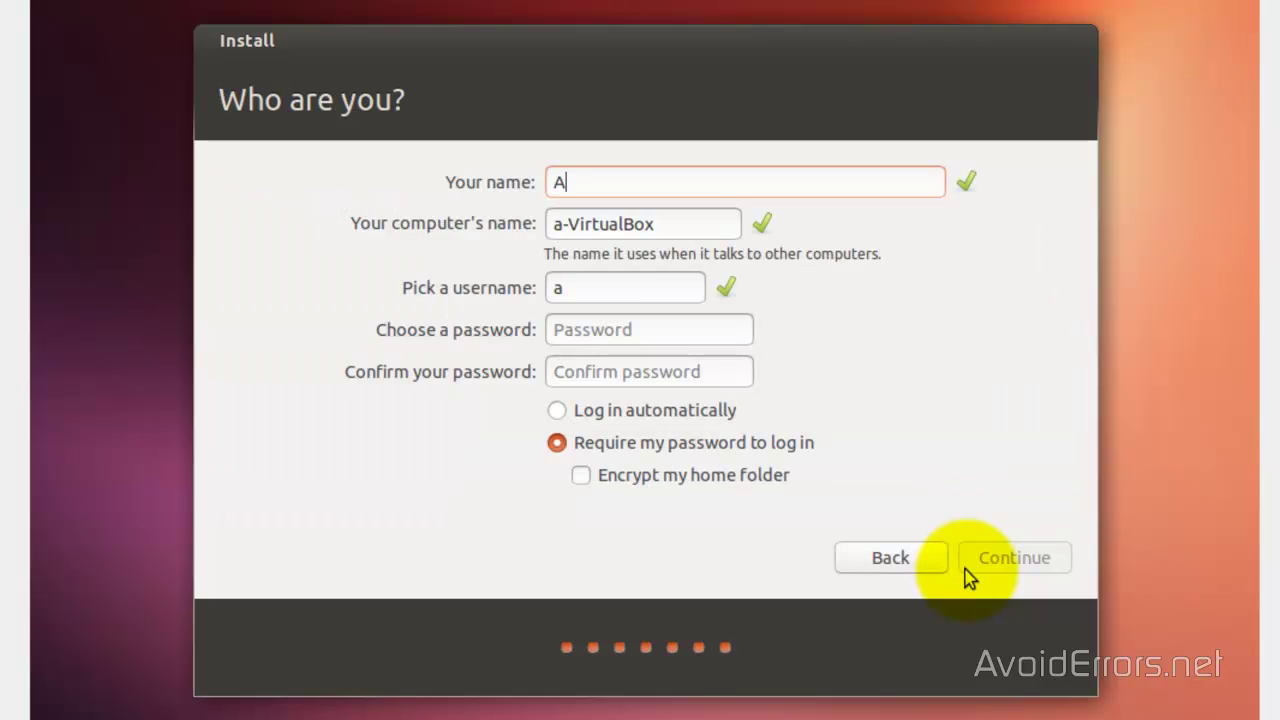
type("voidErrors")
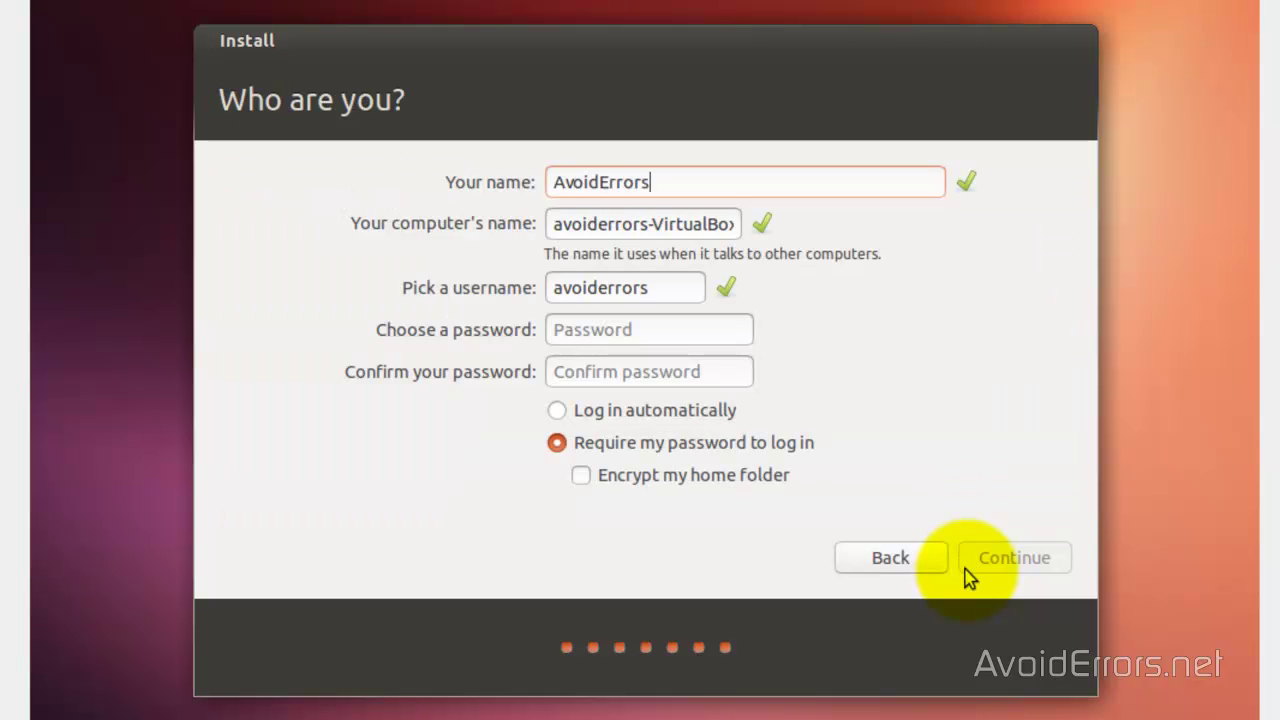
left_click(718, 334)
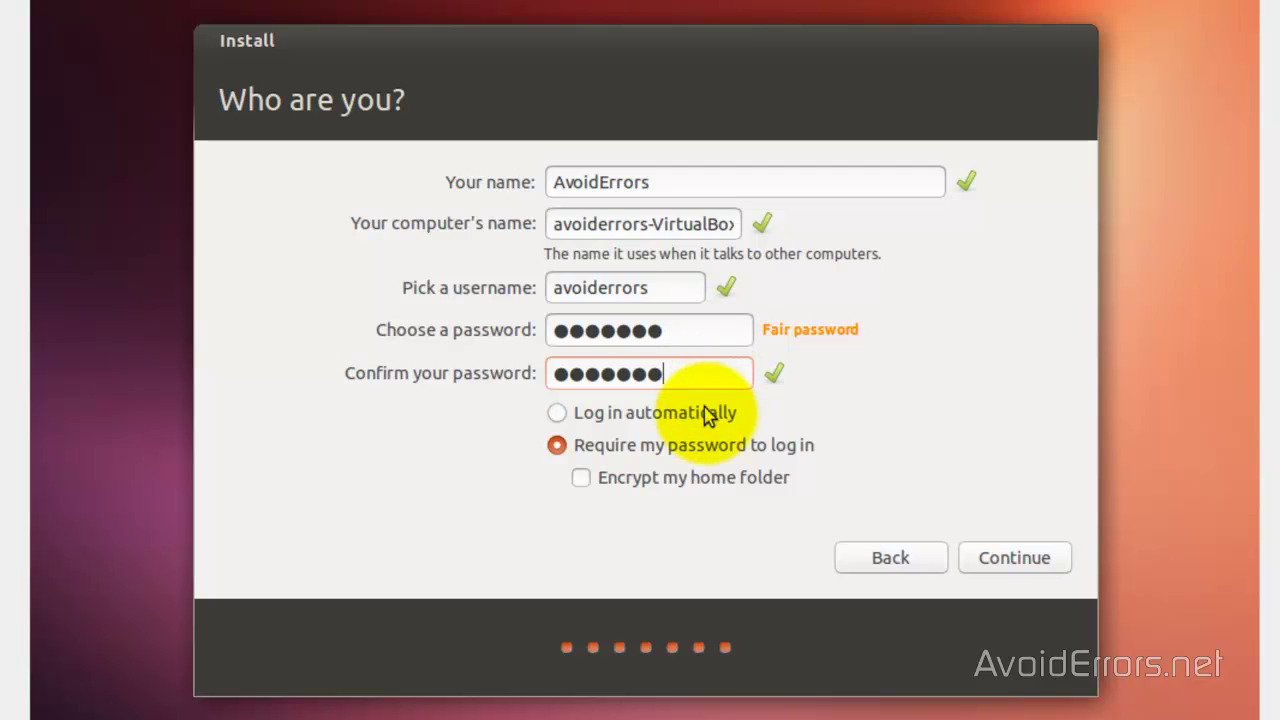
left_click(707, 415)
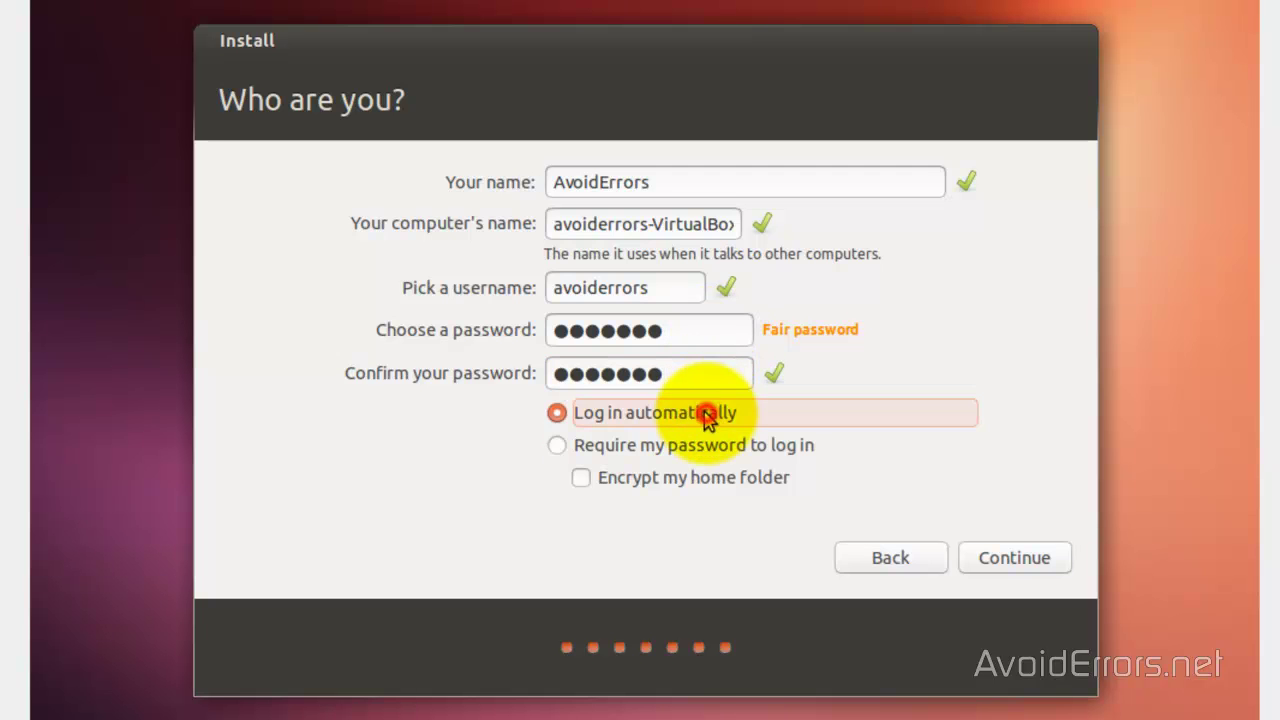
left_click(966, 569)
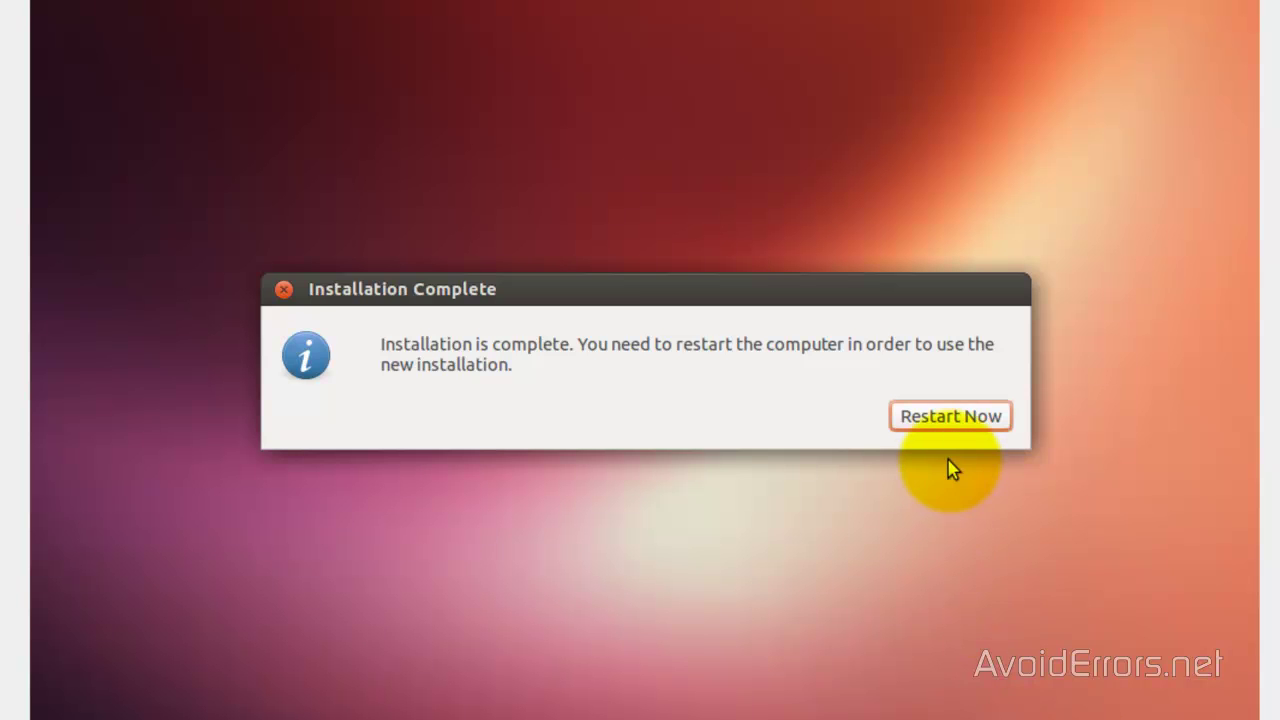
Restart after installation and boot the new Ubuntu from the GRUB menu.
left_click(966, 422)
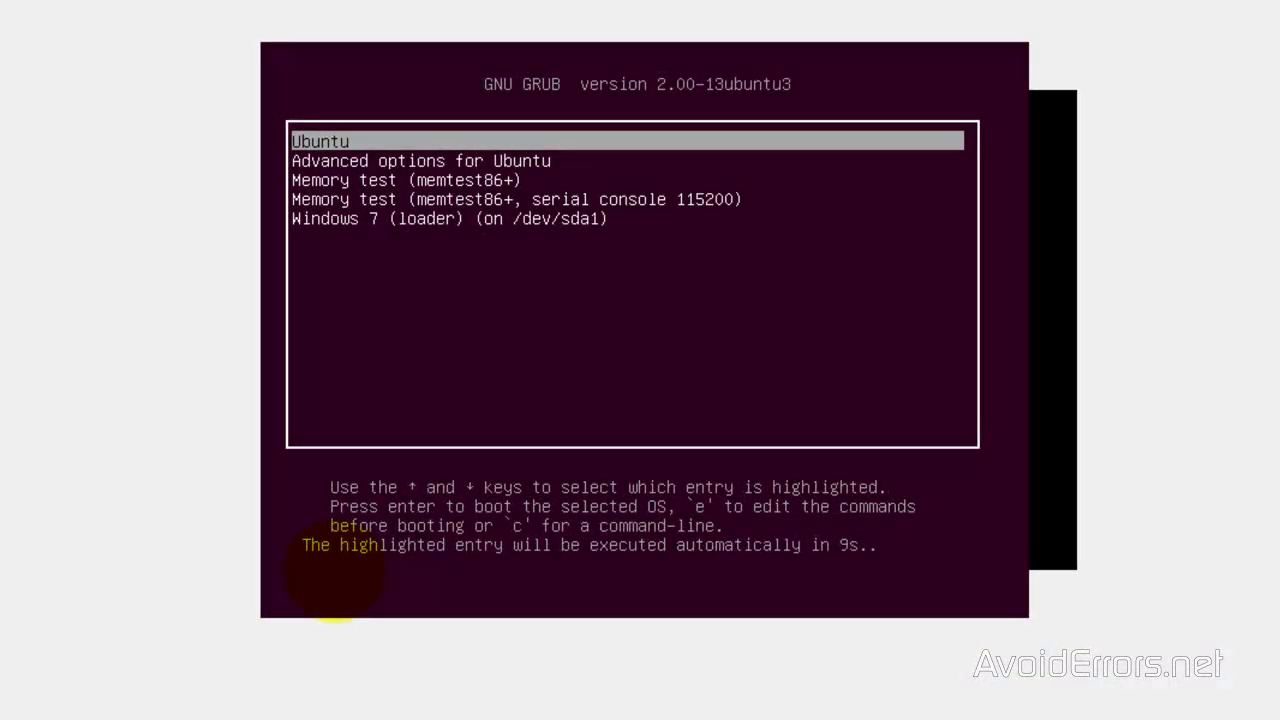
key("Down")
key("Down")
key("Down")
key("Down")
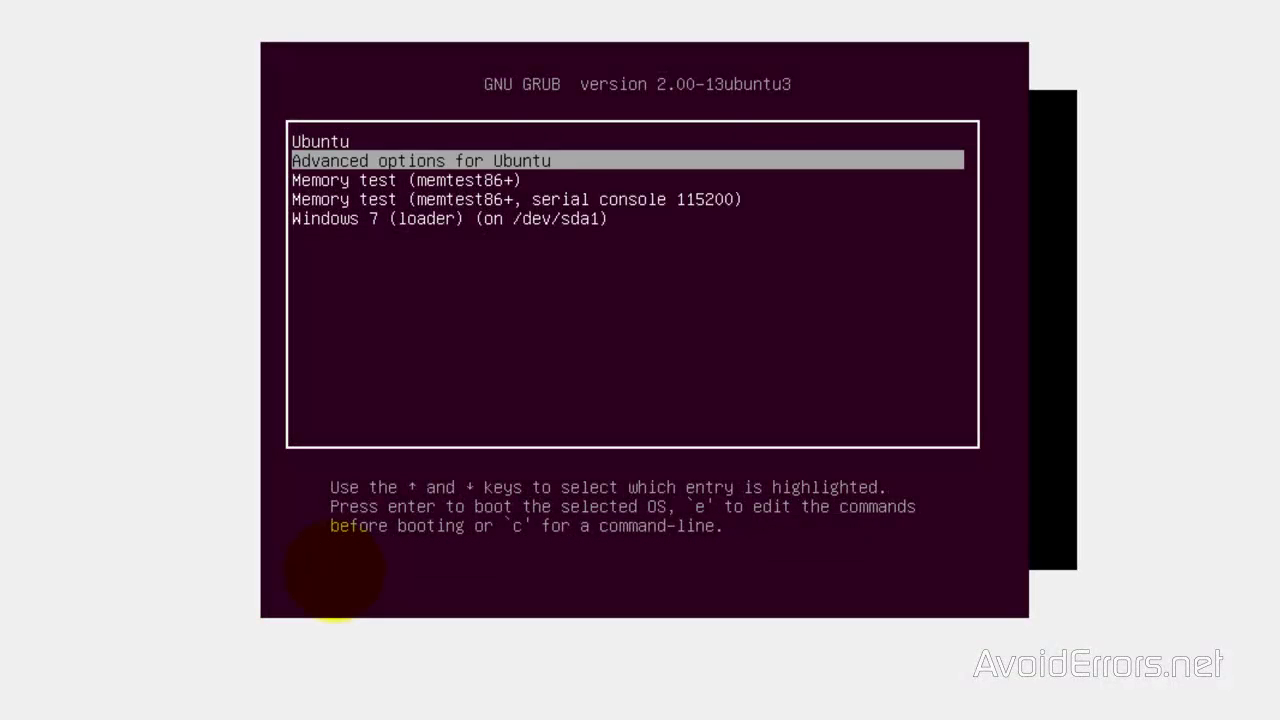
key("Up")
key("Up")
key("Up")
key("Up")
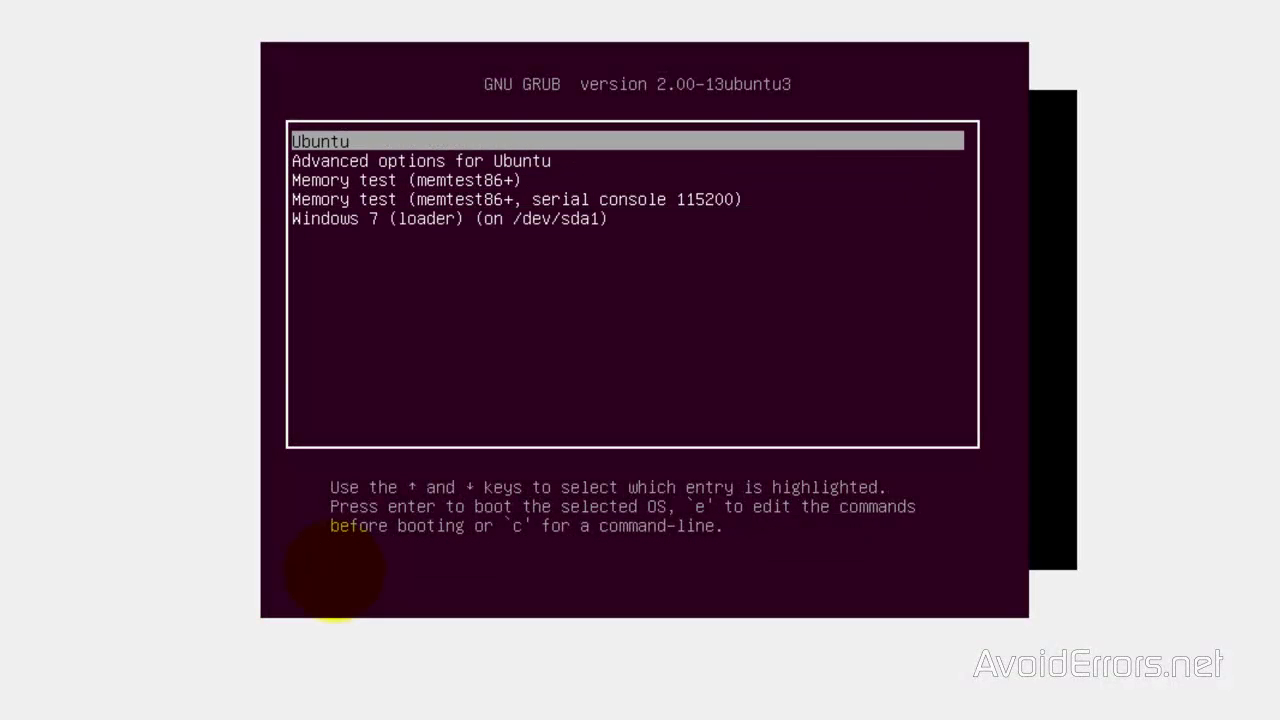
key("Return")
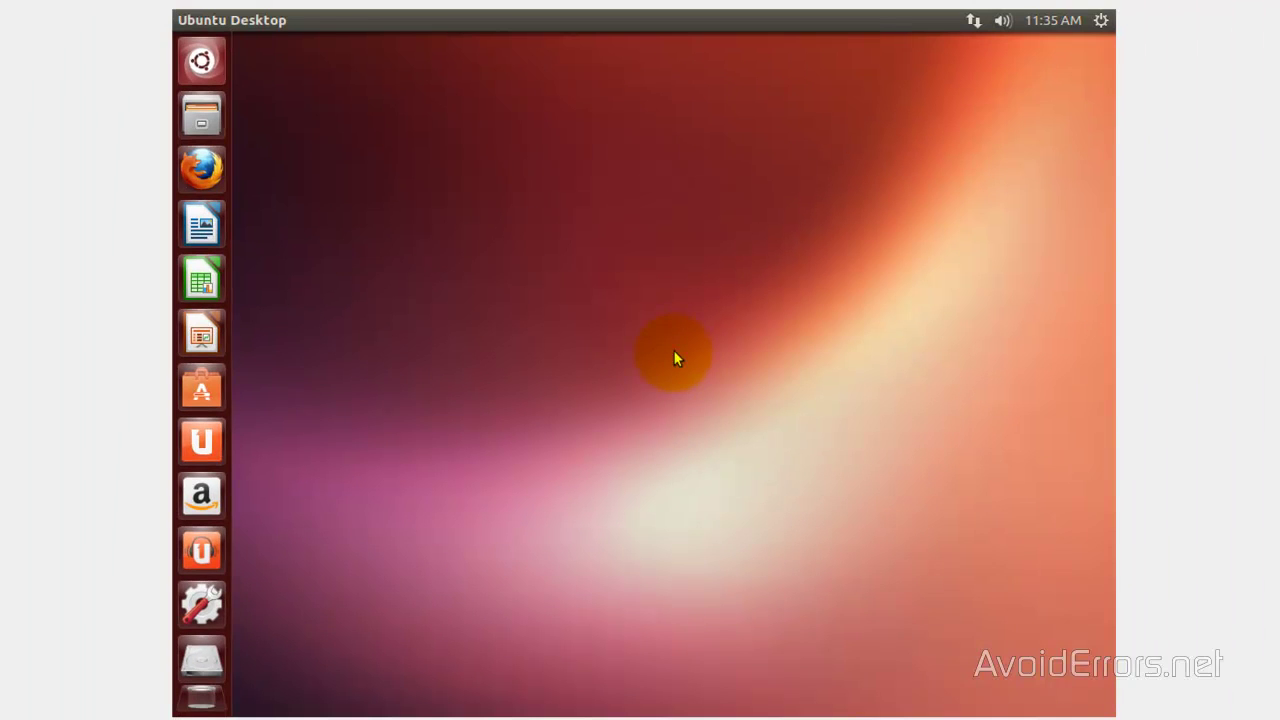
Shut down Ubuntu from the top-panel gear menu to return to GRUB.
left_click(1102, 20)
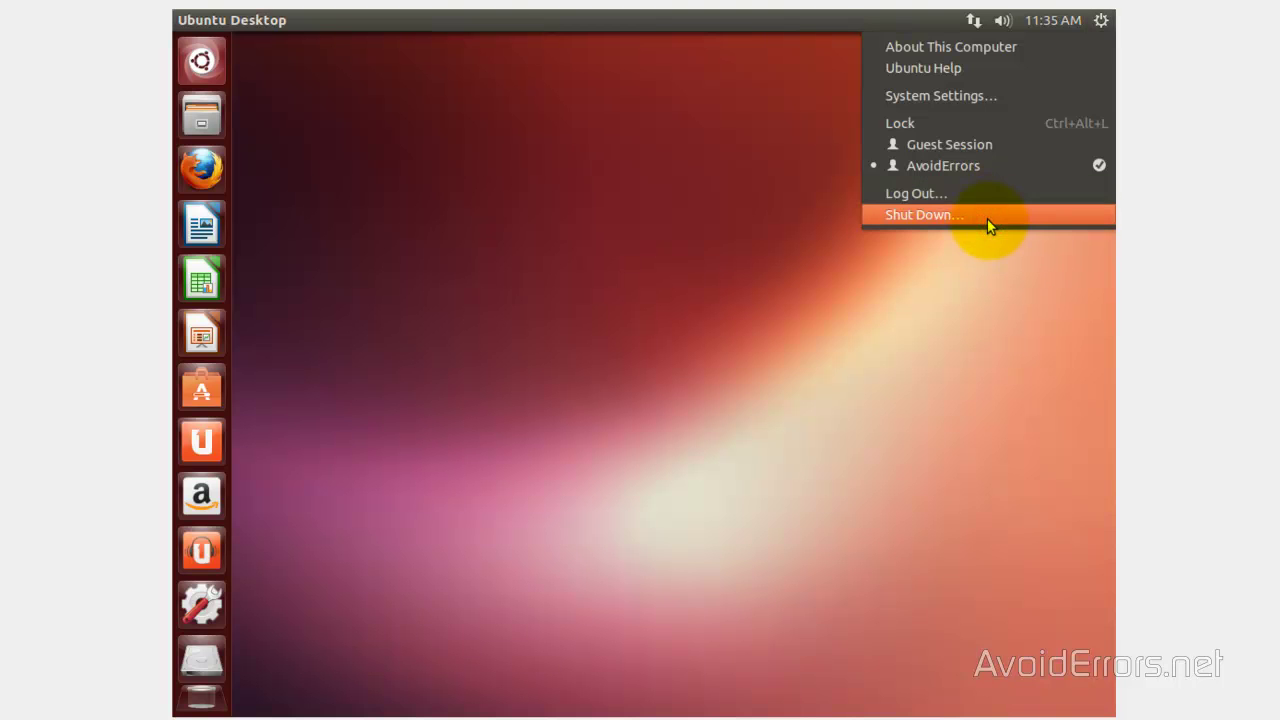
left_click(924, 215)
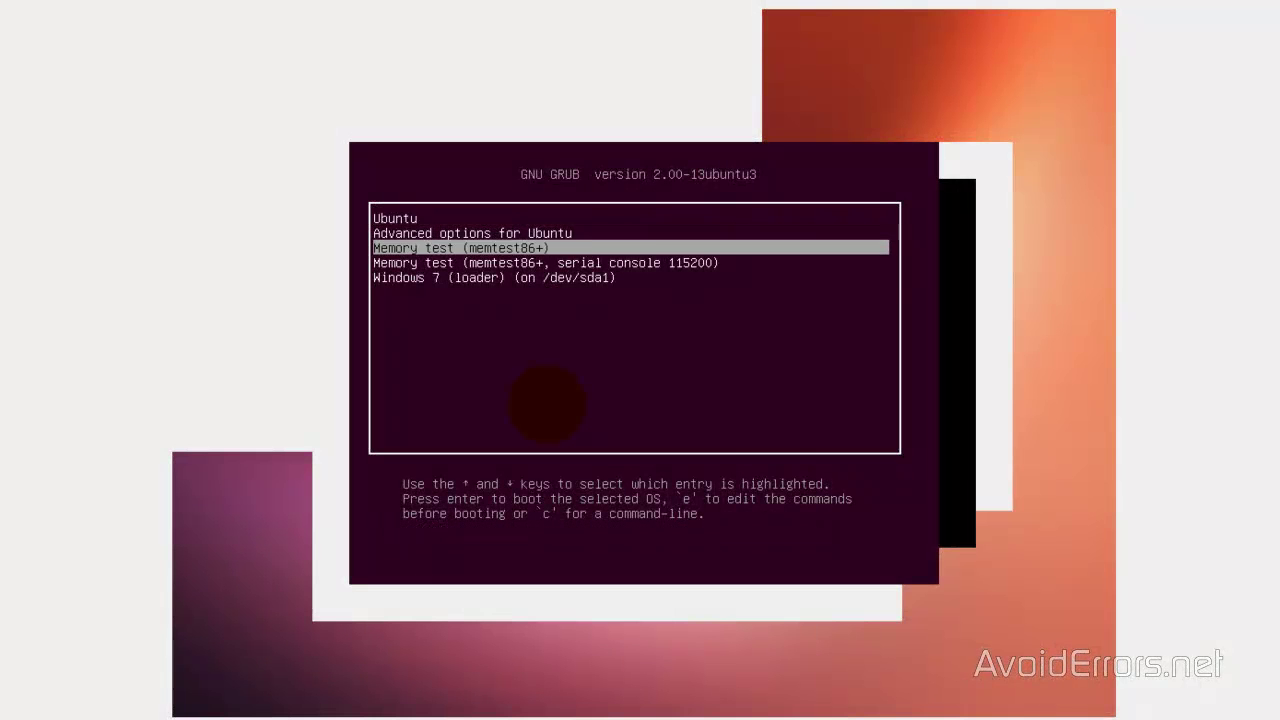
Boot Windows 7 (loader) from the GRUB menu.
key("Return")
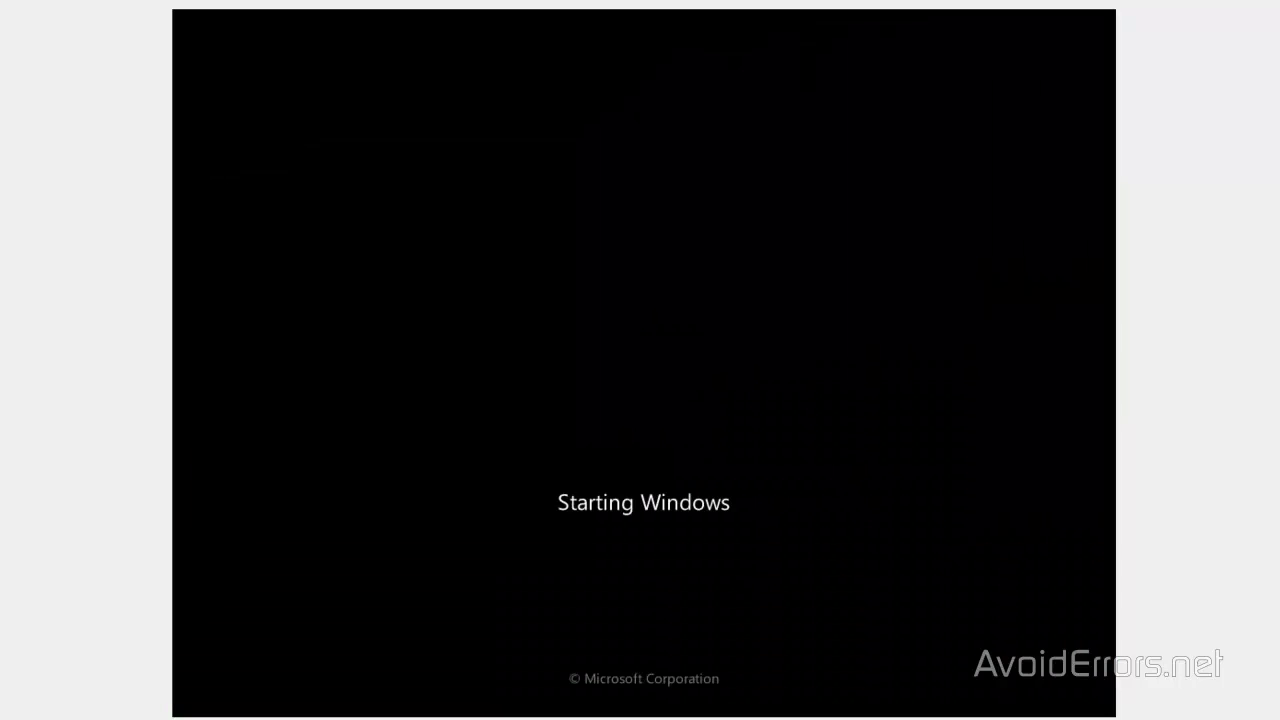